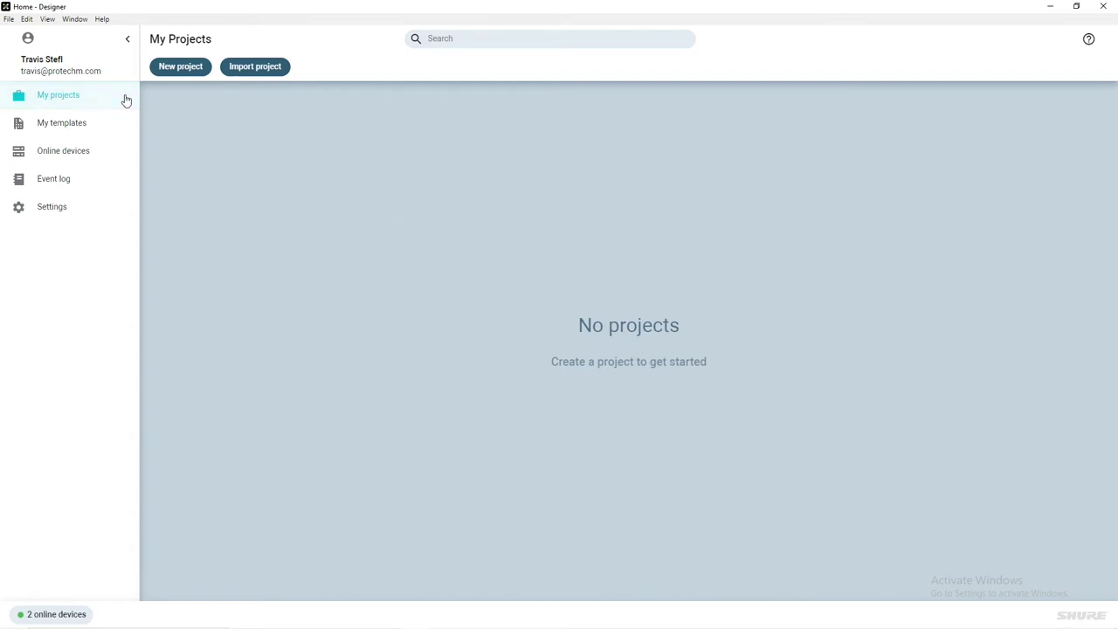
Create a new project named 'Pro Tech Marketing' and initialize the detected network devices.
click(196, 74)
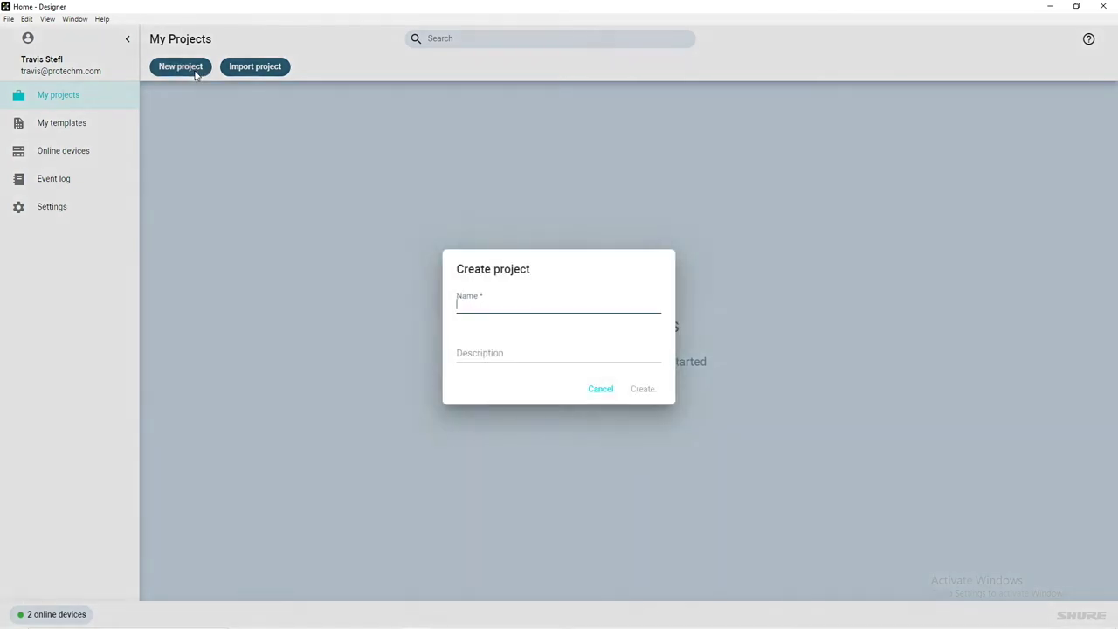
text(Pro Tech Marketing)
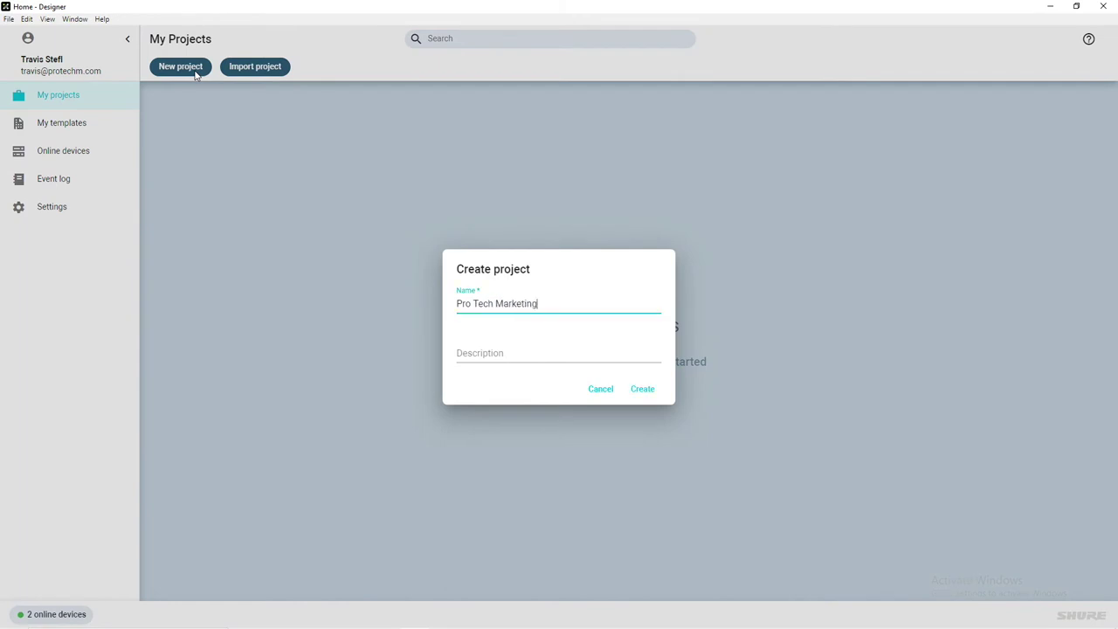
key(Return)
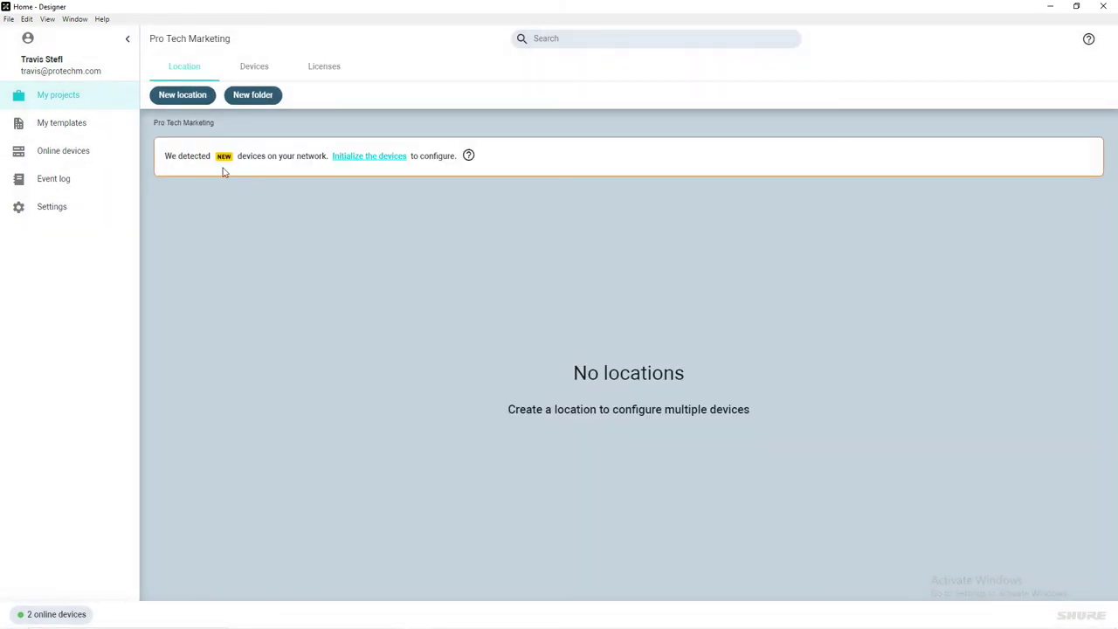
click(350, 161)
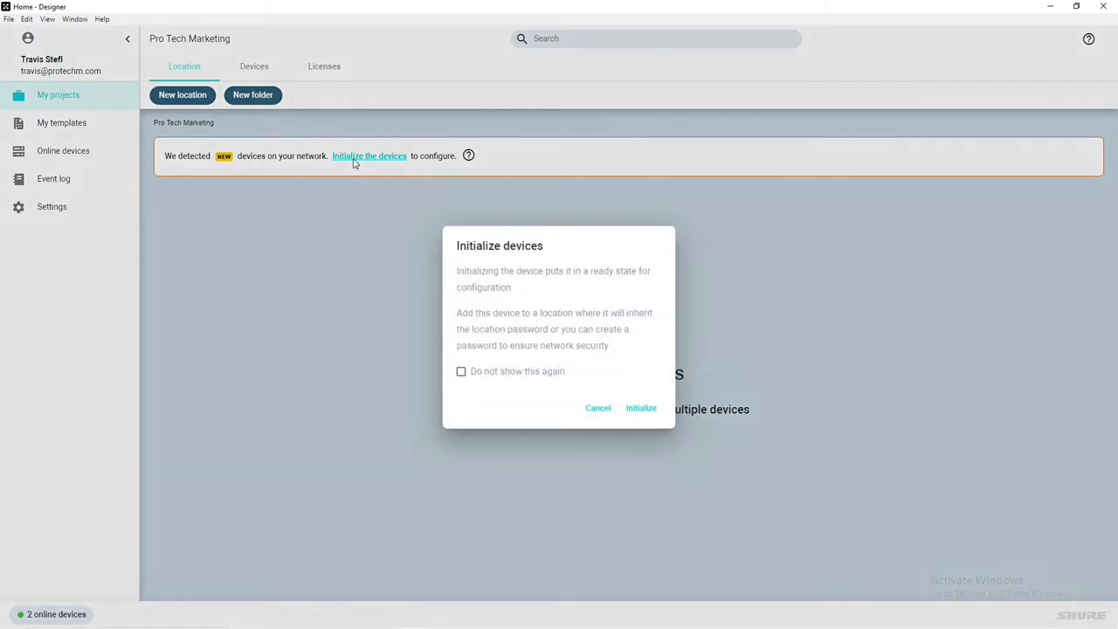
click(640, 409)
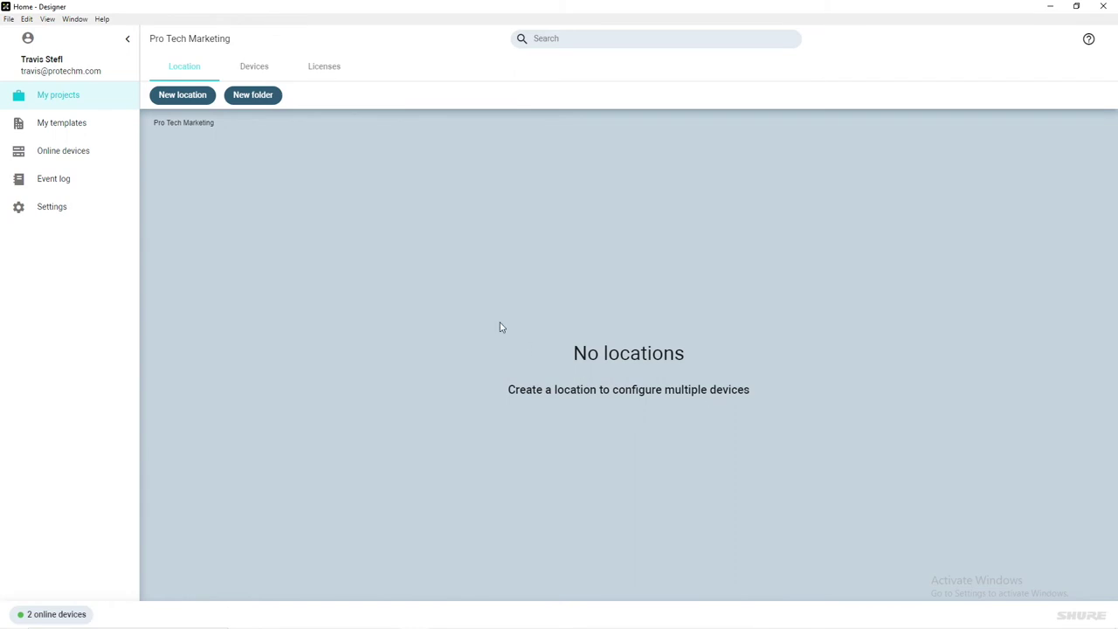
Create a new location named 'Room 101'.
click(208, 103)
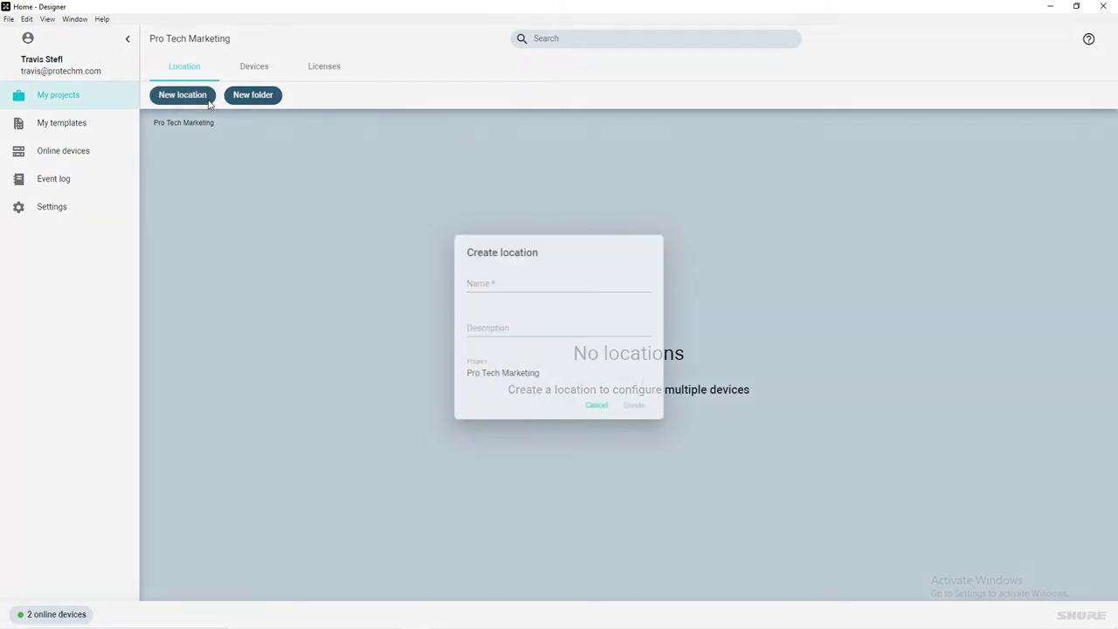
text(Room 101)
key(Return)
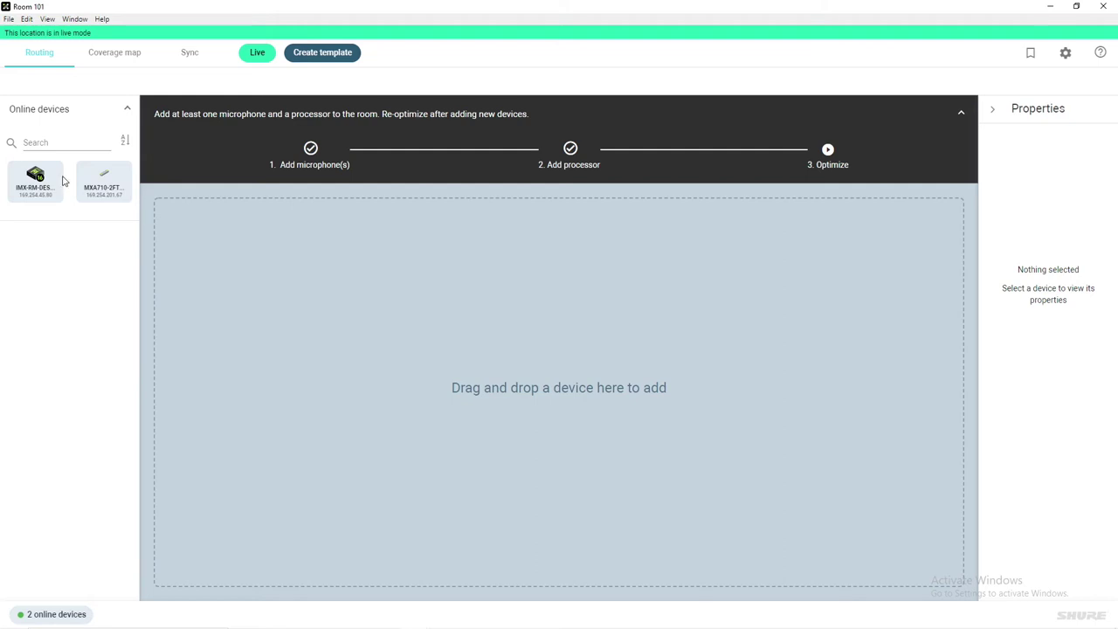
Add the processor and a ceiling-mounted MXA710, route the mic to the processor, and optimize.
drag(59, 178, 604, 304)
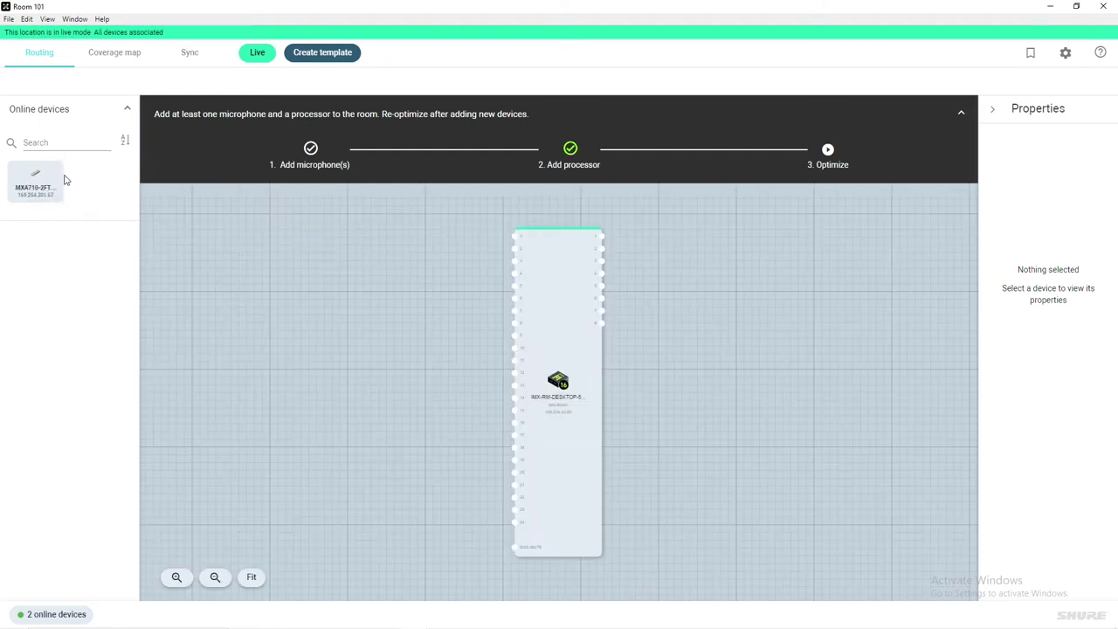
drag(64, 180, 371, 252)
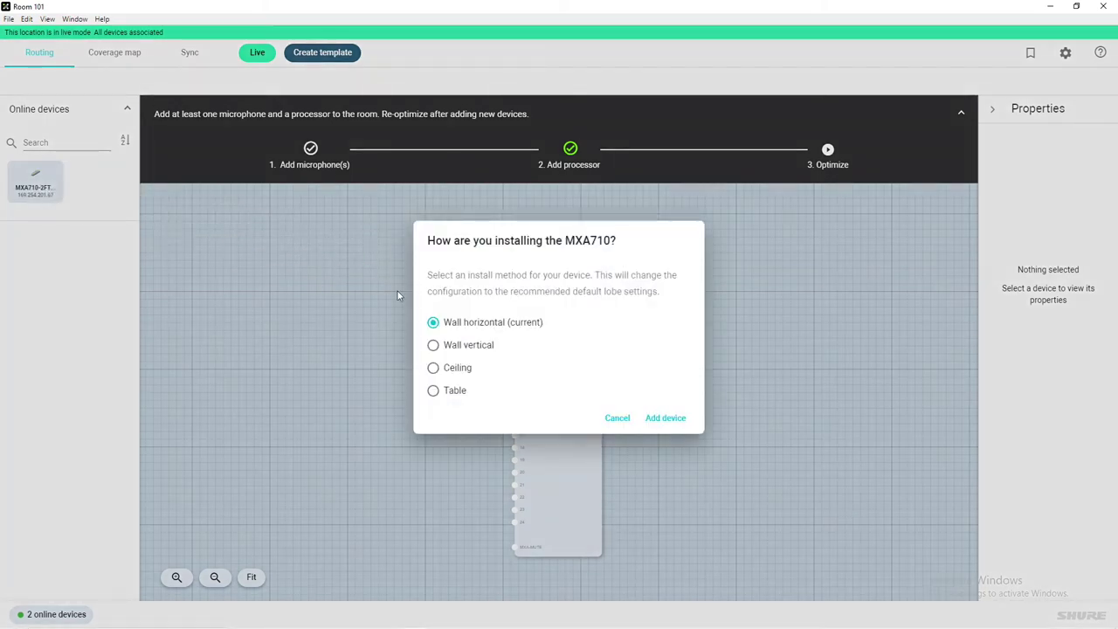
click(434, 370)
click(661, 419)
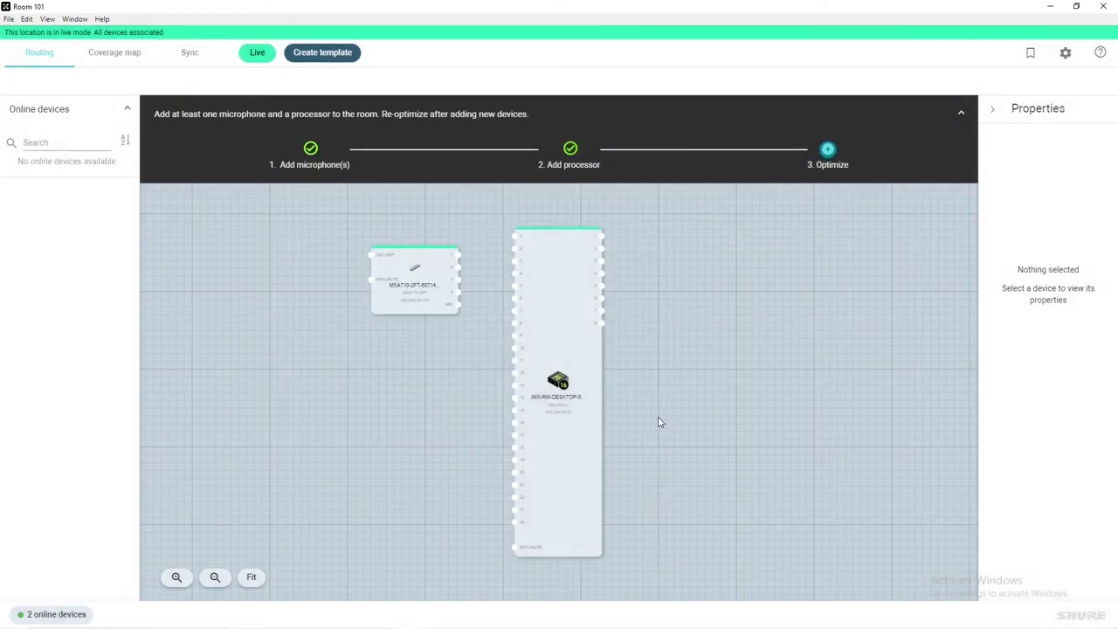
drag(459, 255, 515, 236)
click(825, 153)
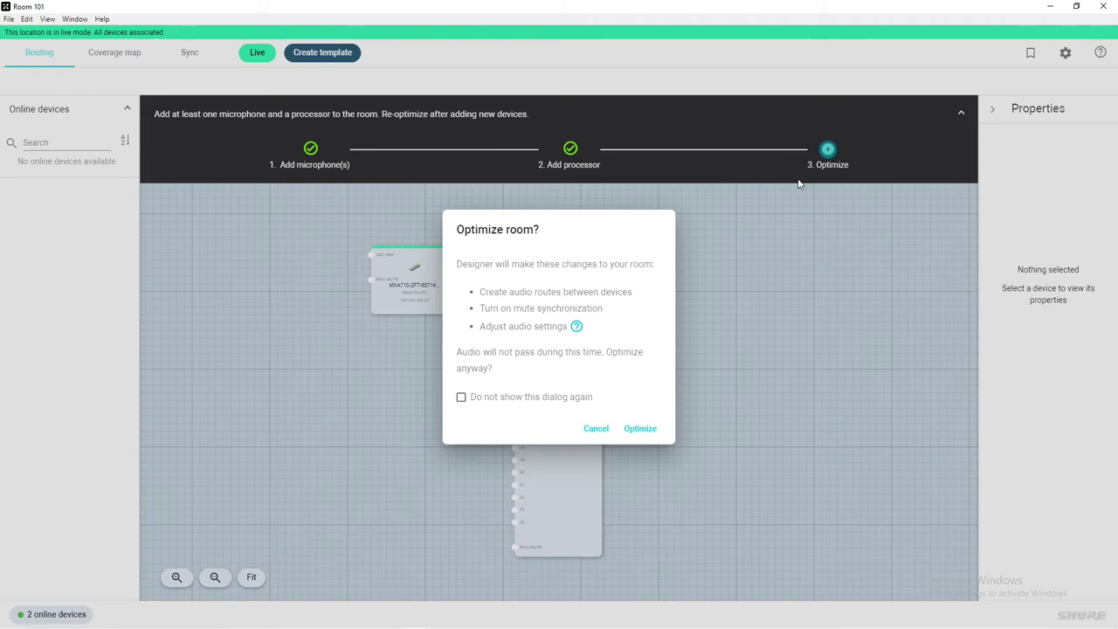
Read the audio settings help, then optimize Room 101 and continue to its coverage map.
click(578, 327)
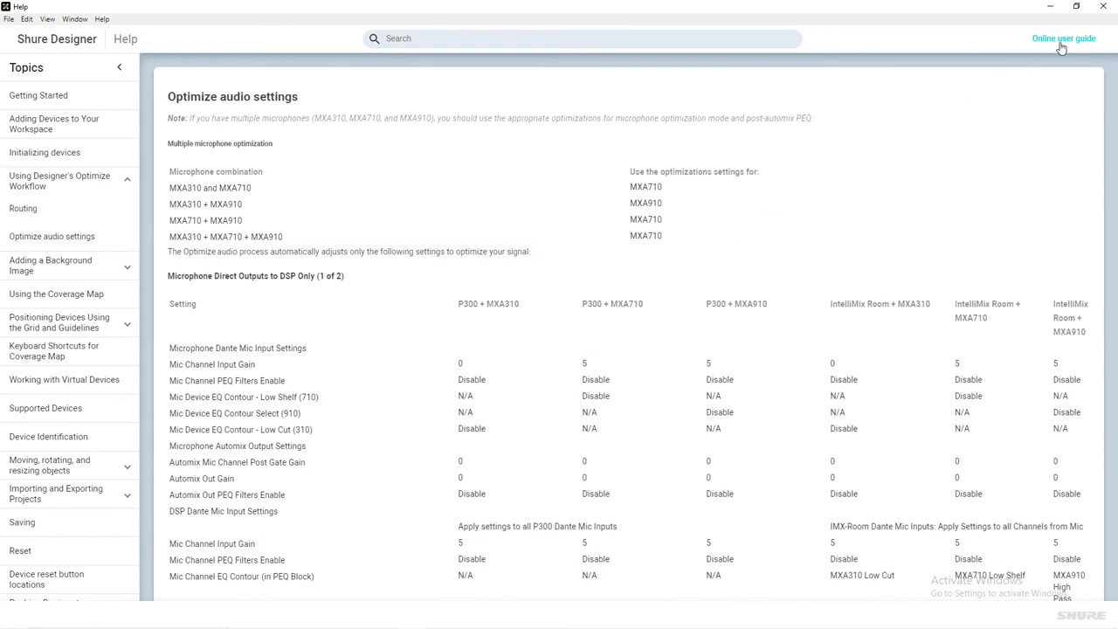
click(1105, 8)
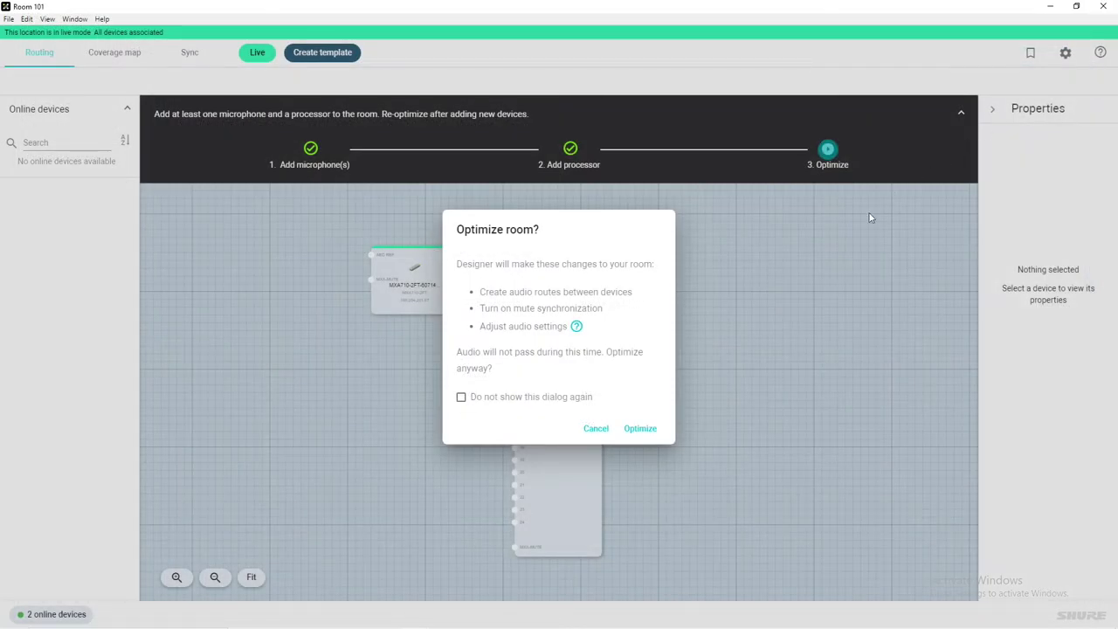
click(639, 431)
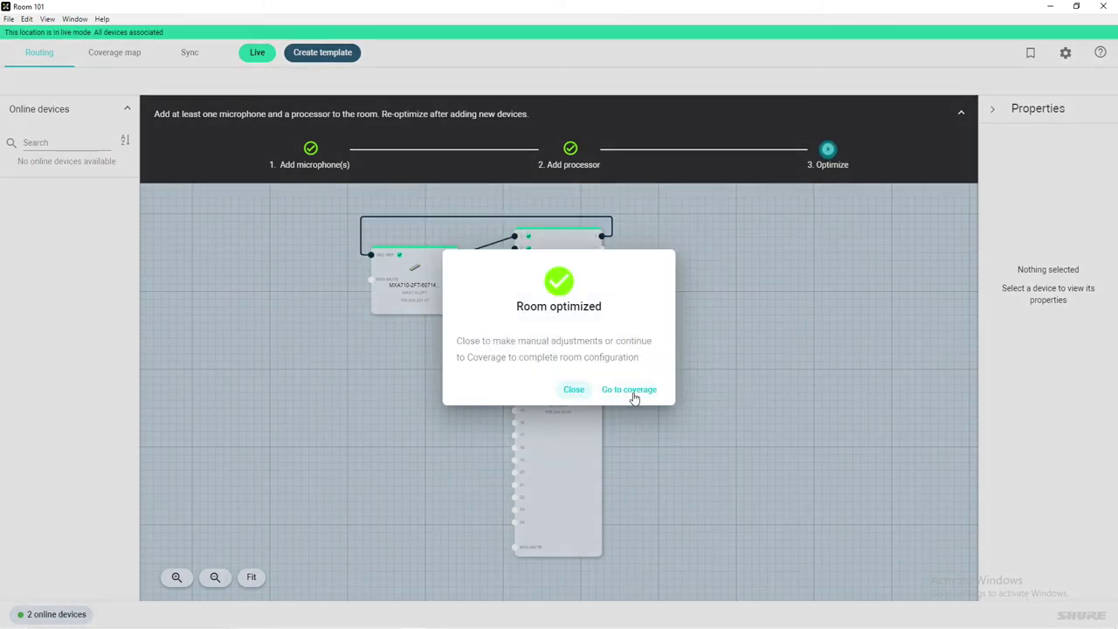
click(630, 389)
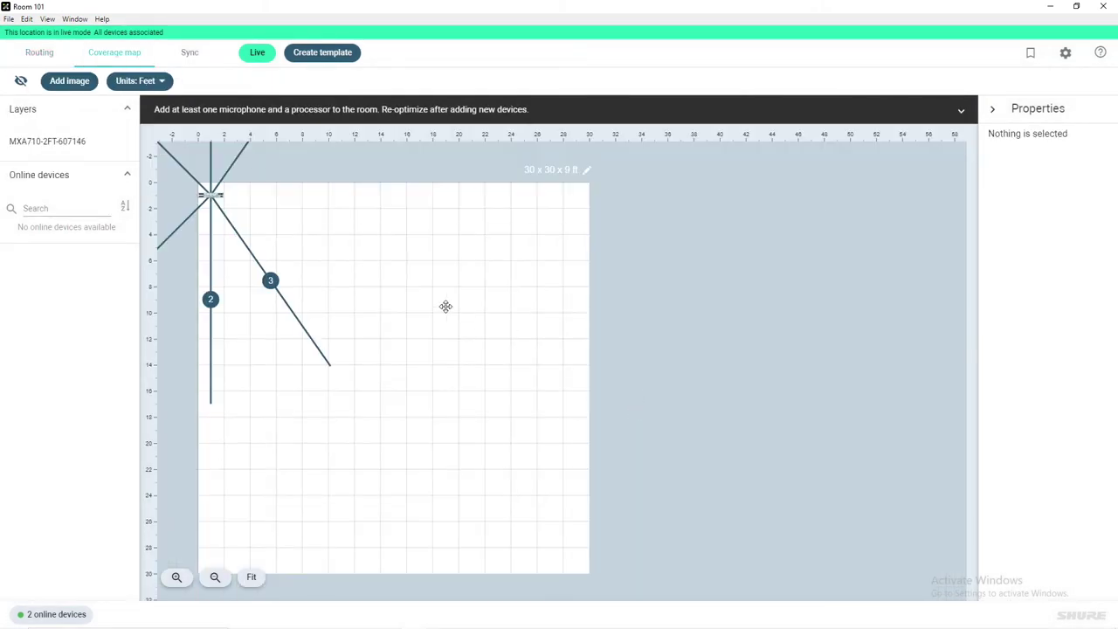
Load the Pro Tech Marketing Conference Room floor plan and scale it to a 3 ft door width.
click(69, 83)
click(190, 118)
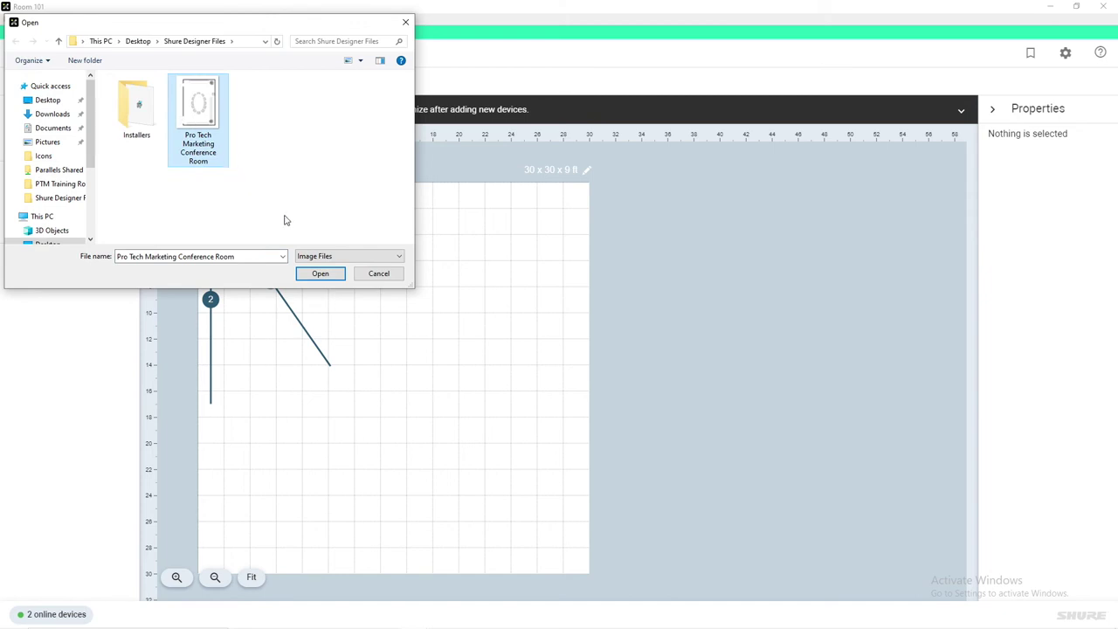
click(321, 273)
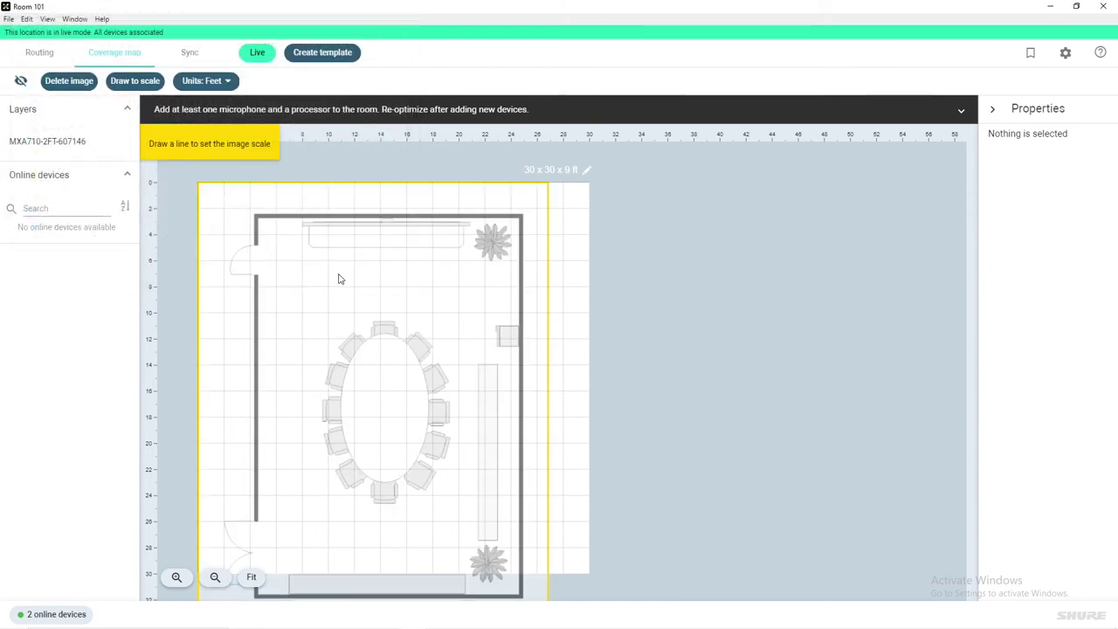
click(341, 279)
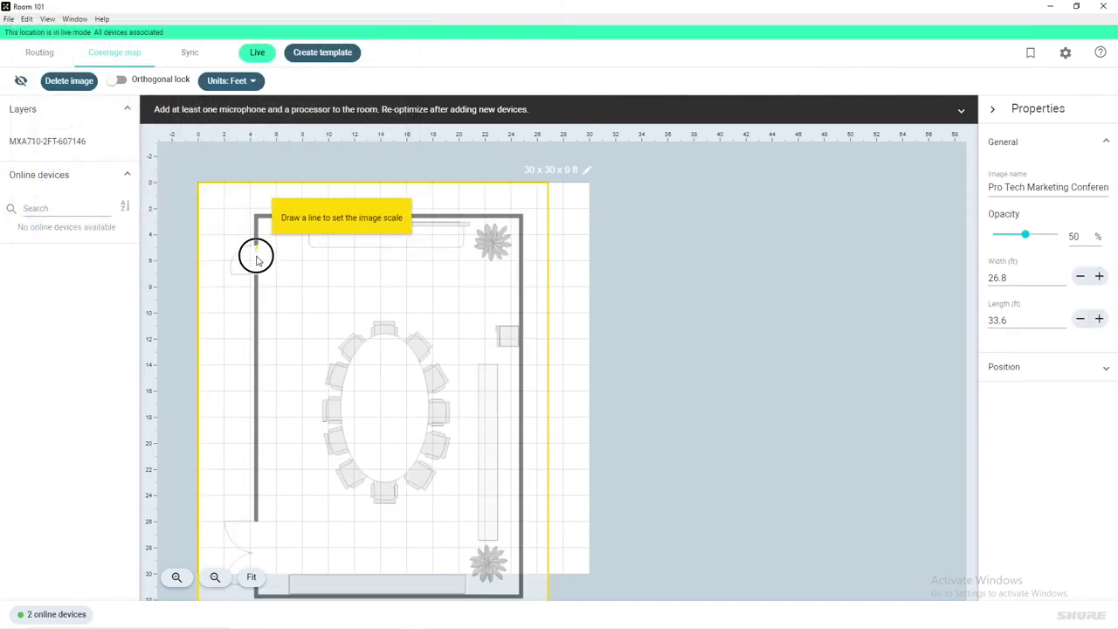
drag(255, 258, 256, 276)
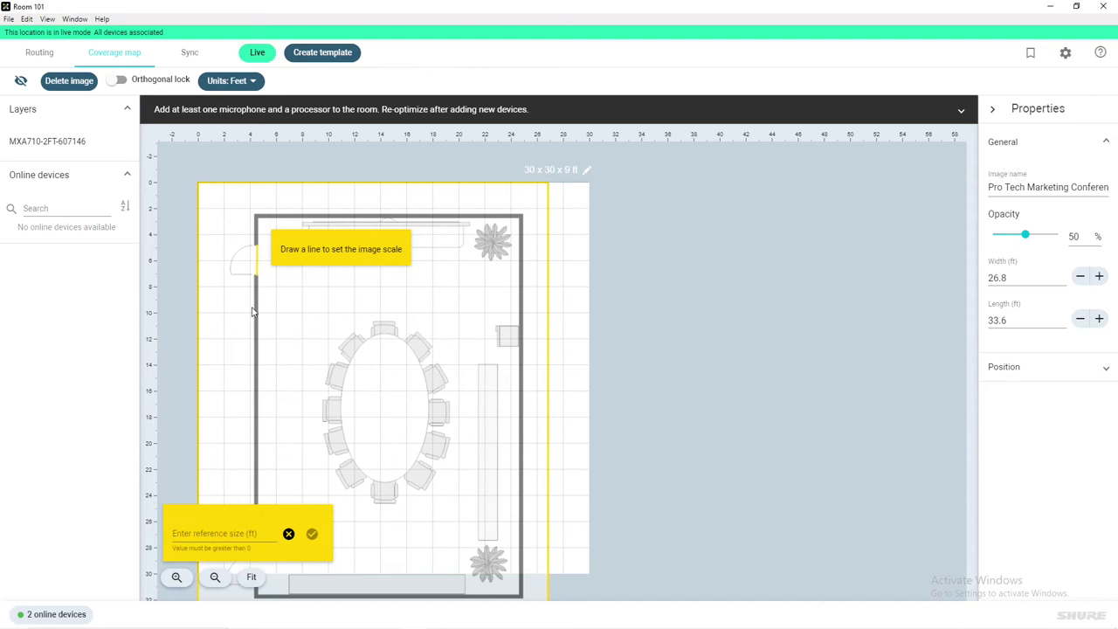
click(236, 531)
text(3)
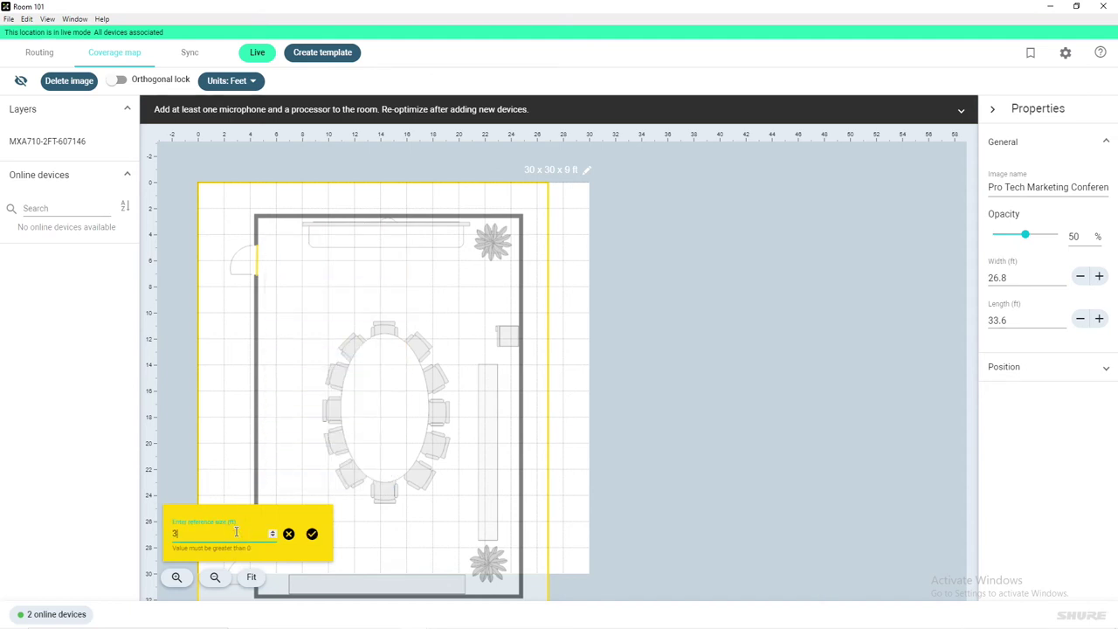
click(311, 534)
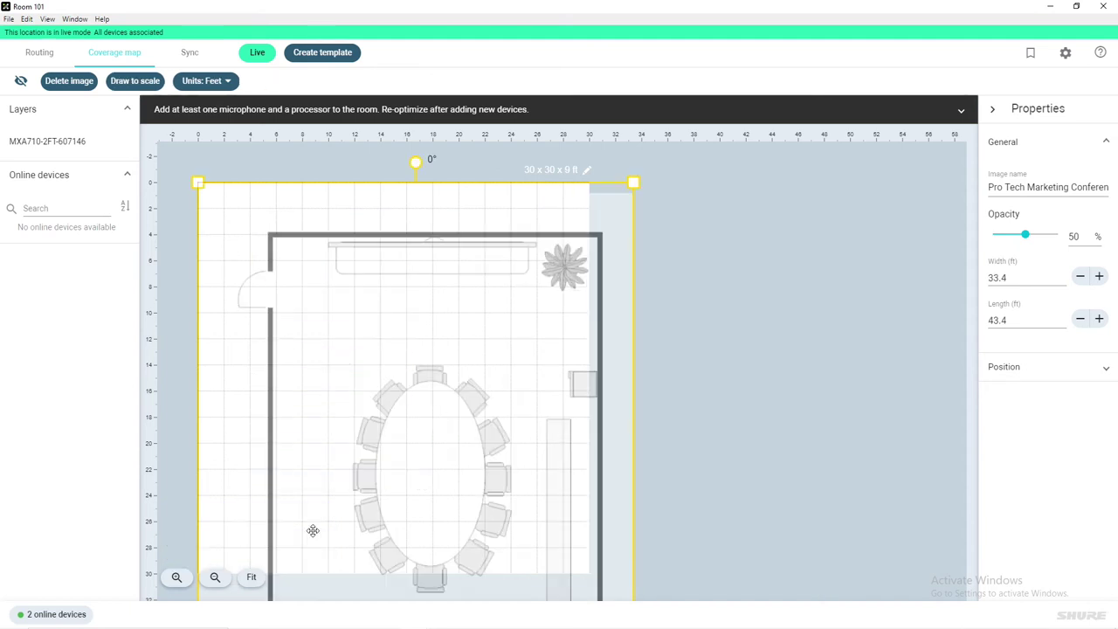
Resize the room to 32.9 x 42 ft and align the floor plan with it.
click(217, 579)
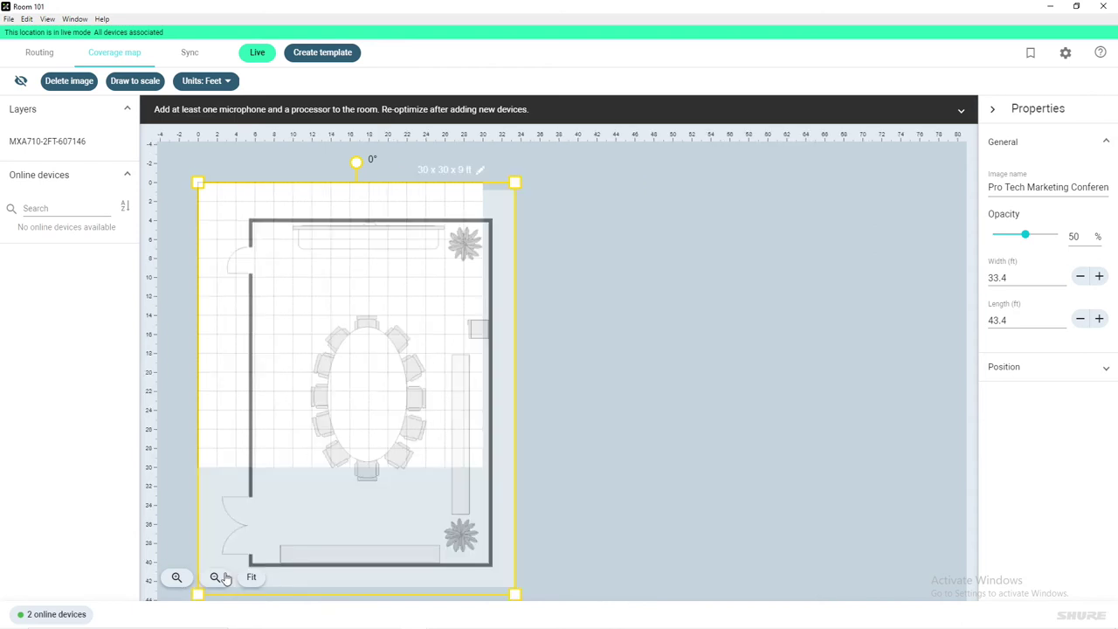
click(483, 175)
drag(483, 325, 510, 325)
drag(355, 469, 352, 580)
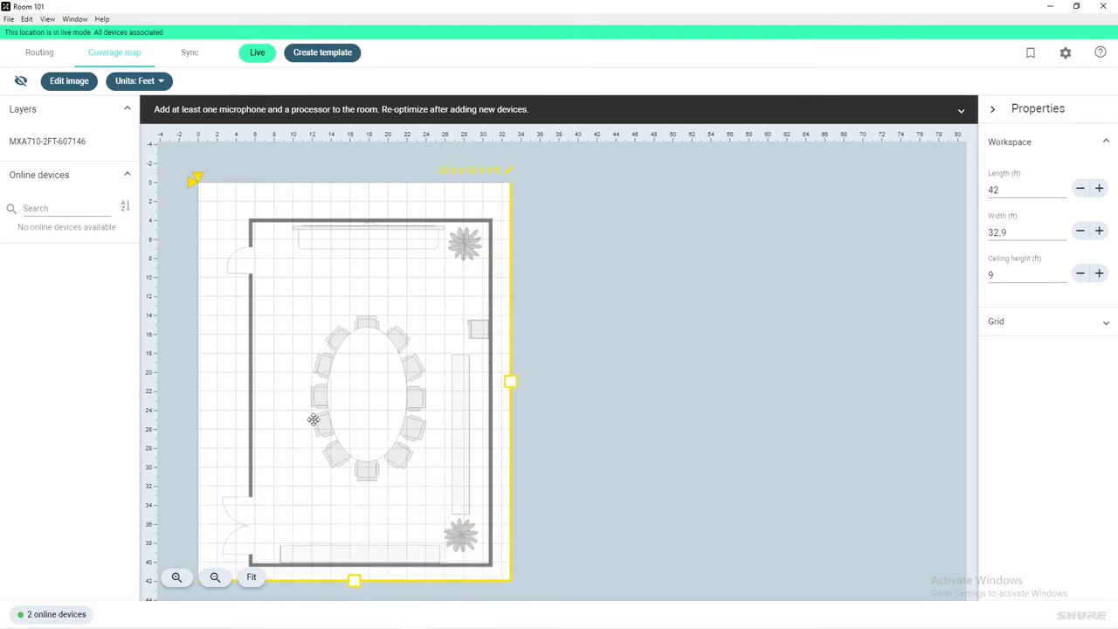
drag(200, 177, 189, 195)
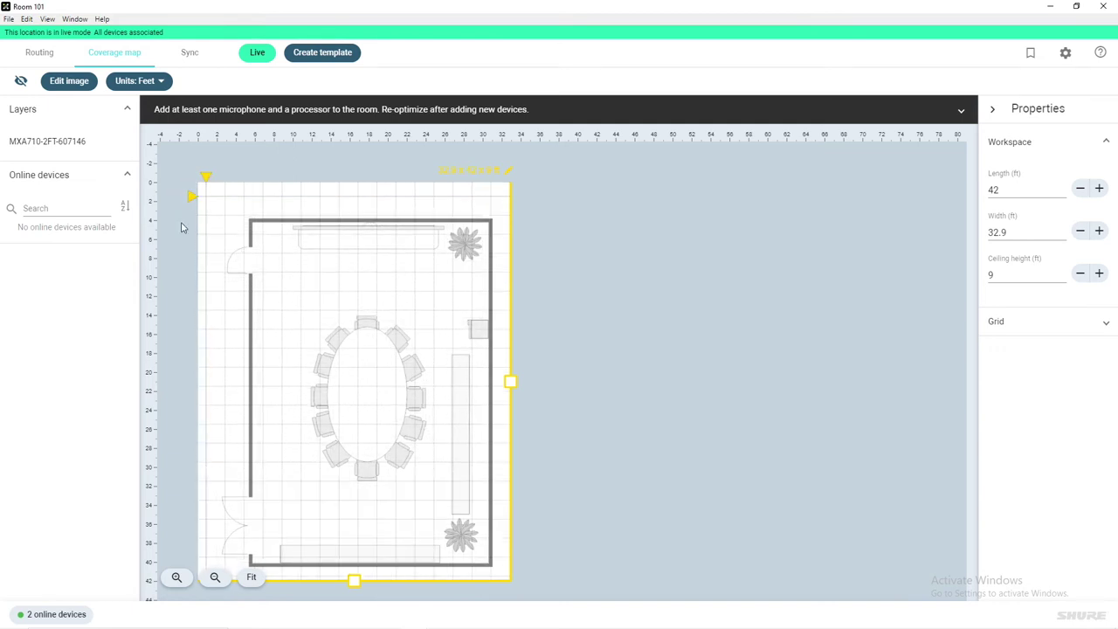
click(183, 227)
Move the MXA710 to the room centre, set its rotation to 90, and identify the device.
drag(206, 193, 367, 404)
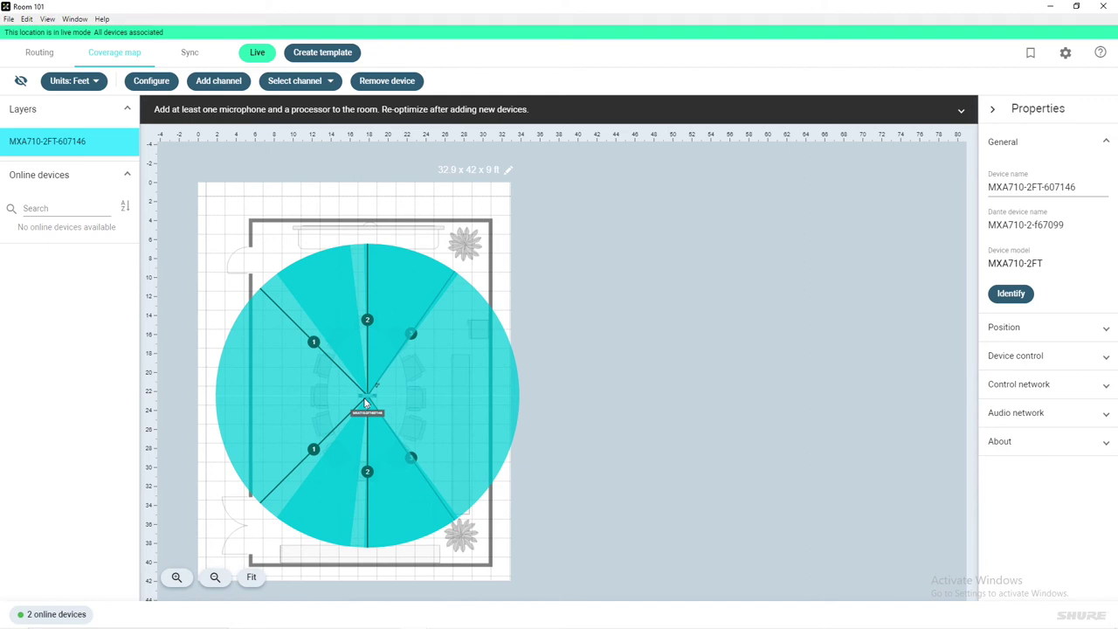
drag(367, 403, 366, 403)
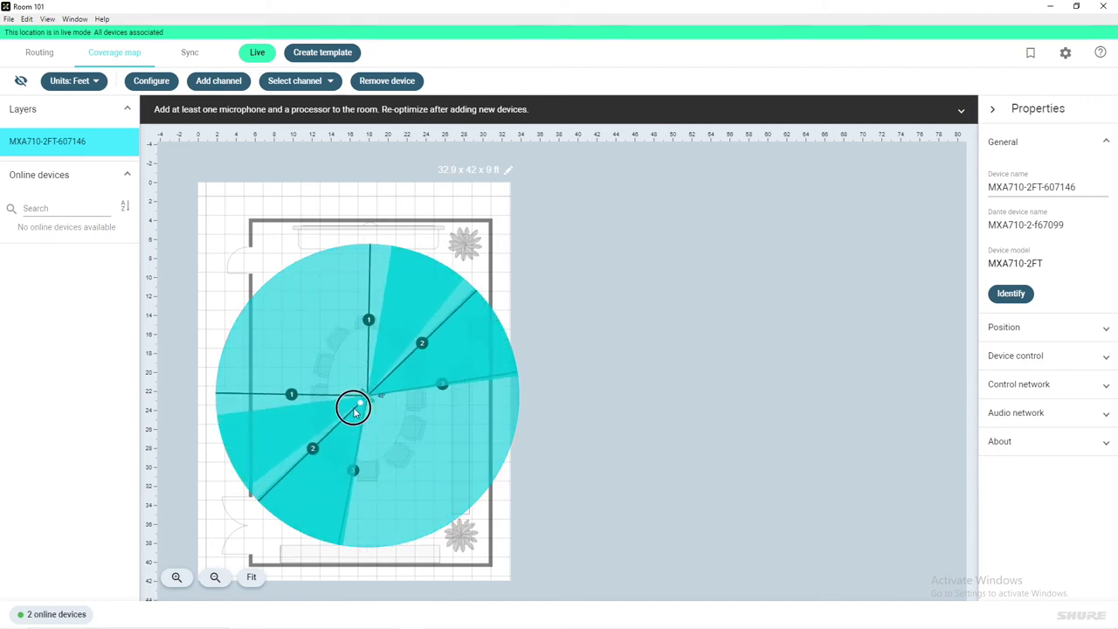
click(1013, 334)
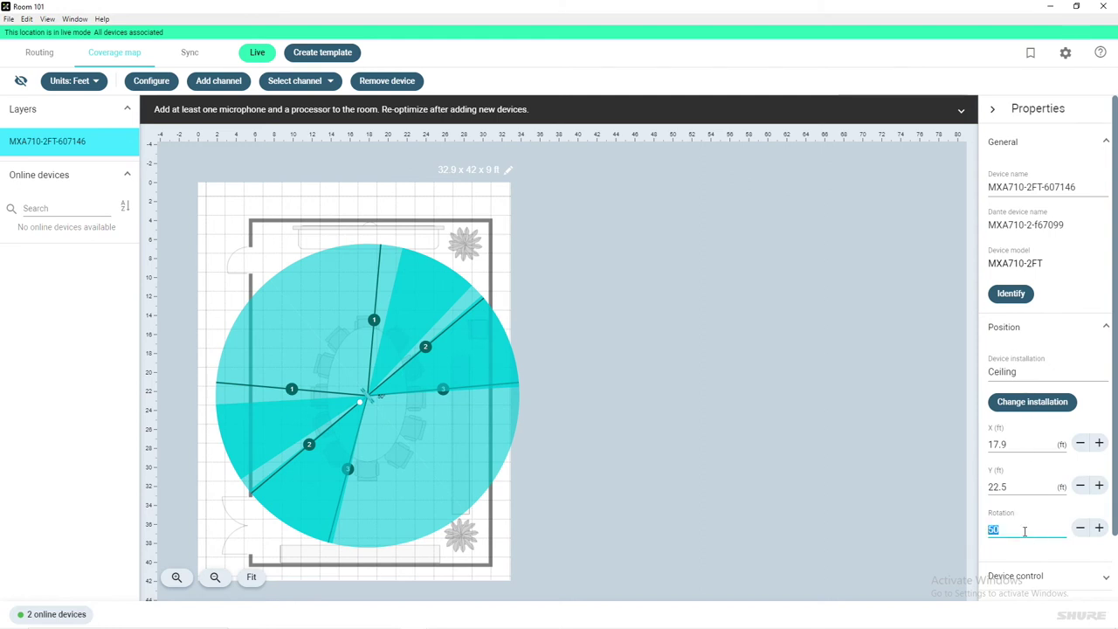
text(90)
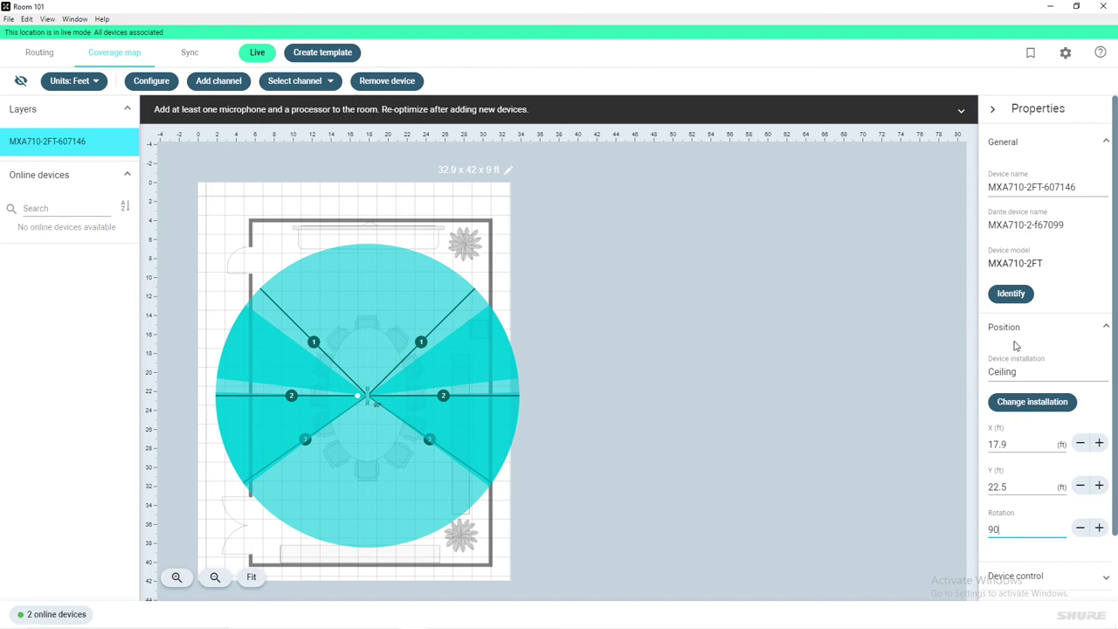
click(1009, 295)
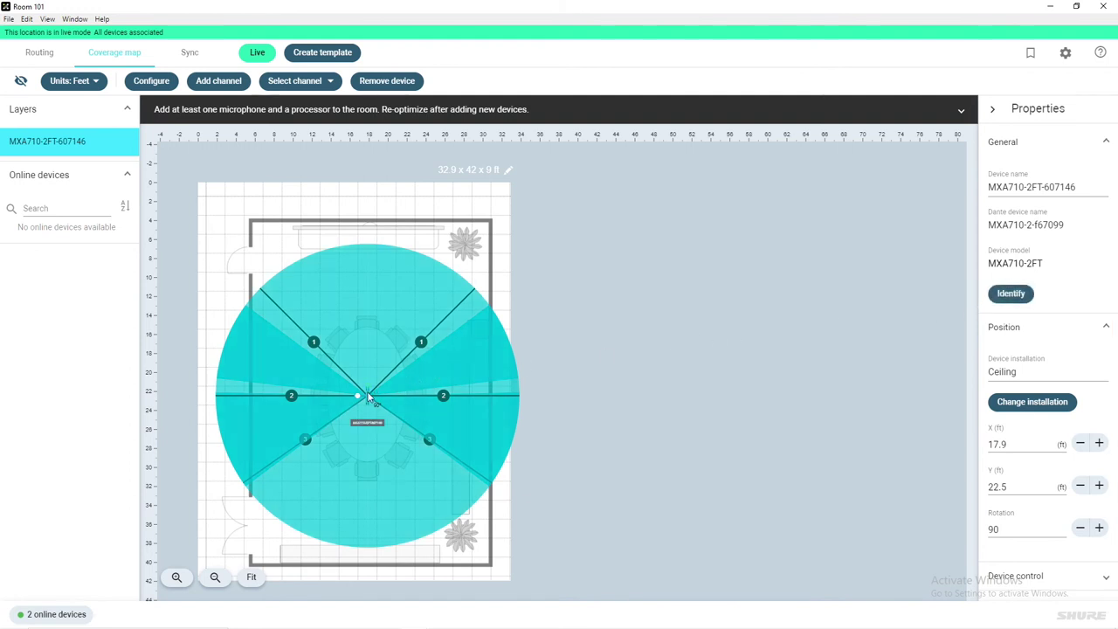
Rotate the Channel 2 lobes to -3 and change their width from Wide to Medium.
mouse_move(394, 393)
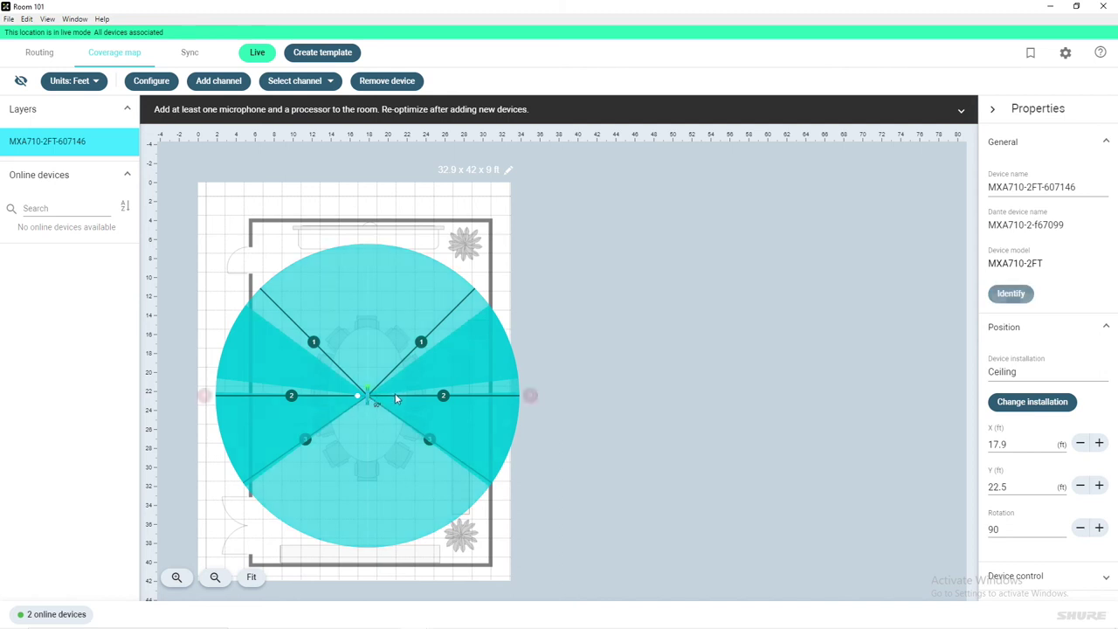
click(443, 396)
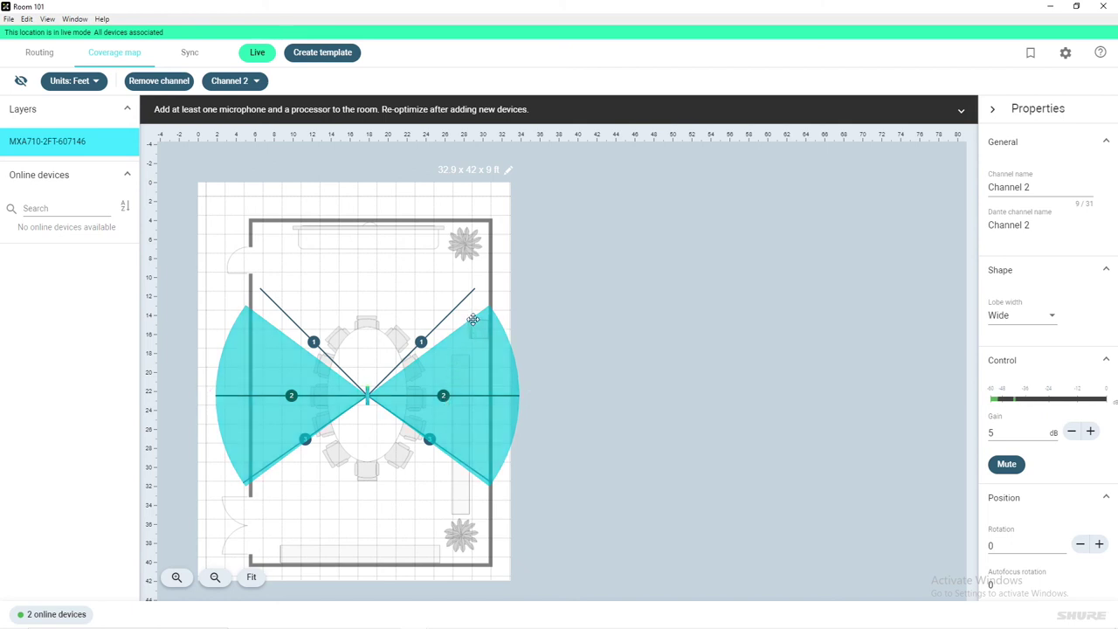
drag(444, 395, 467, 379)
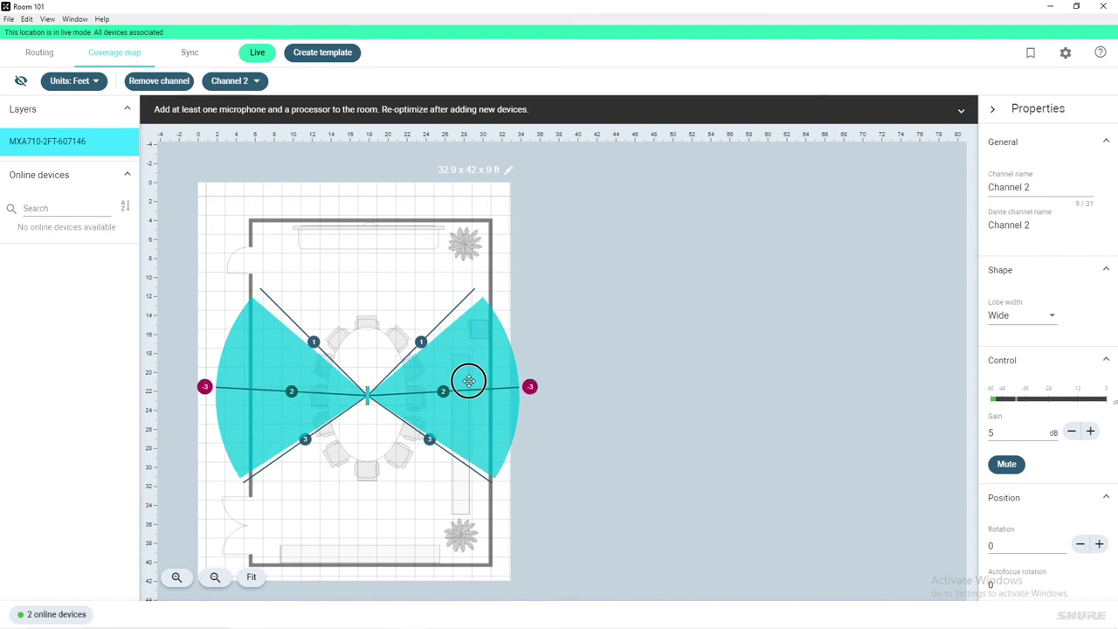
click(1004, 320)
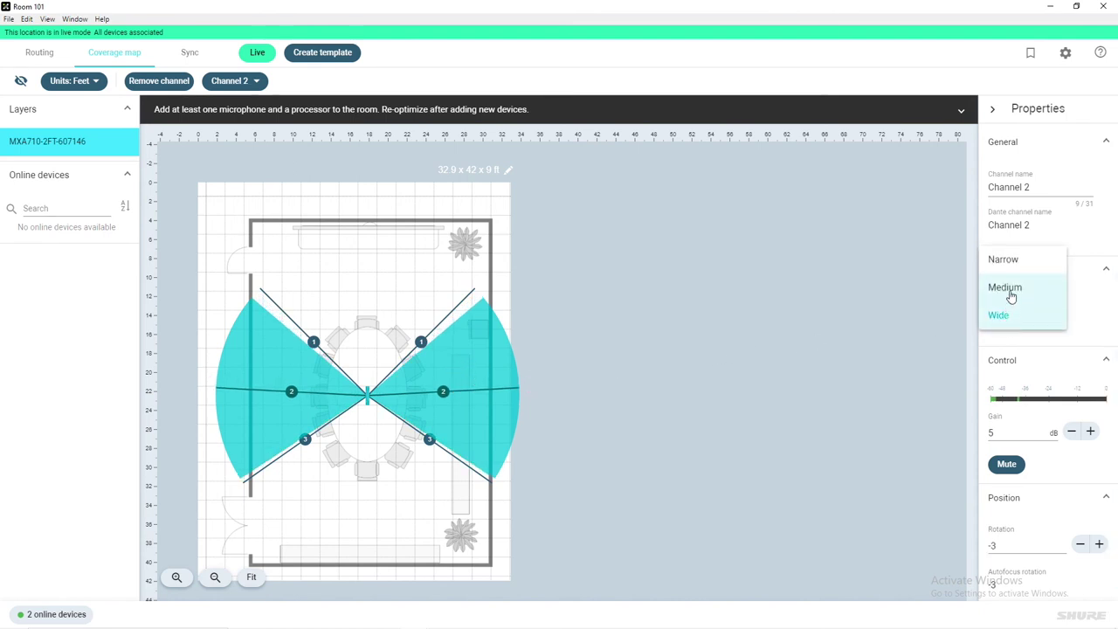
click(1010, 294)
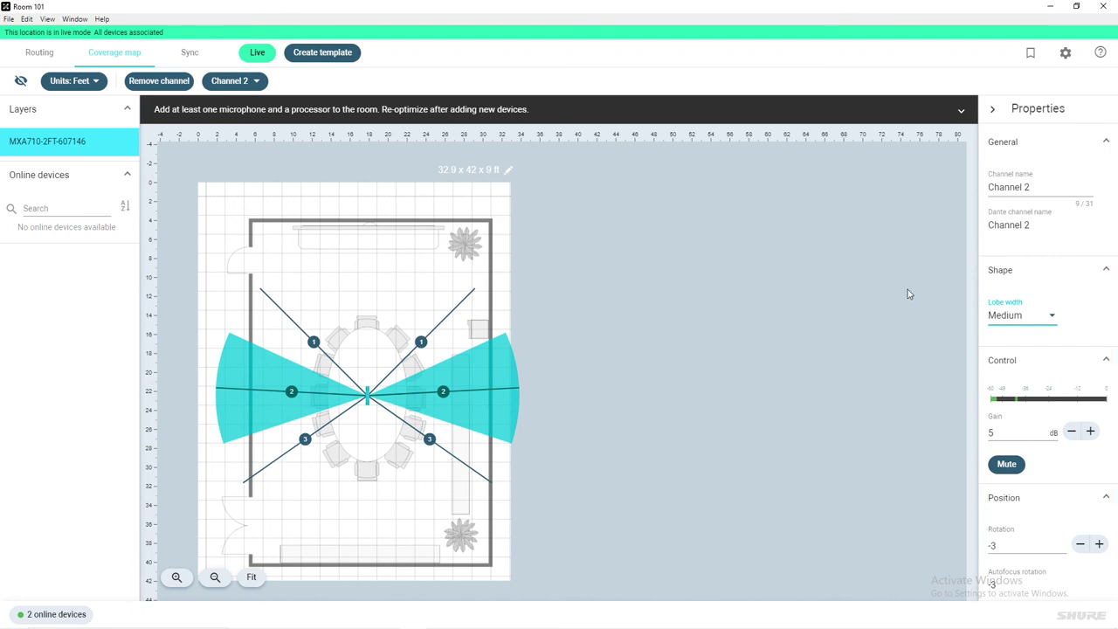
click(369, 398)
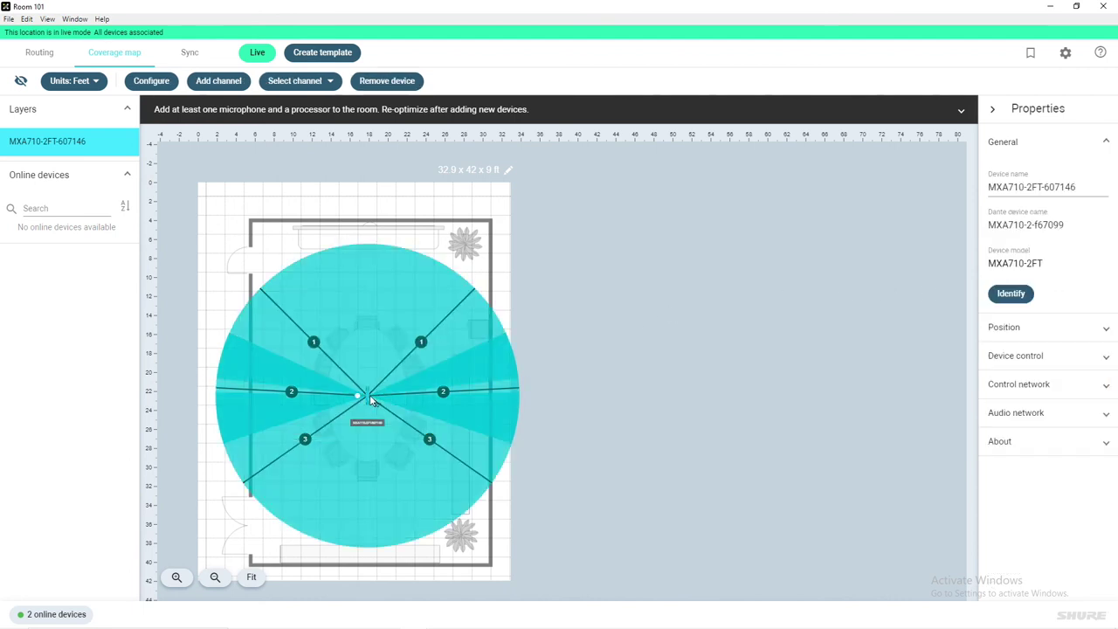
Open the MXA710 channel configuration, lower Channel 3's gain, and show the Automix Out IntelliMix settings.
click(157, 83)
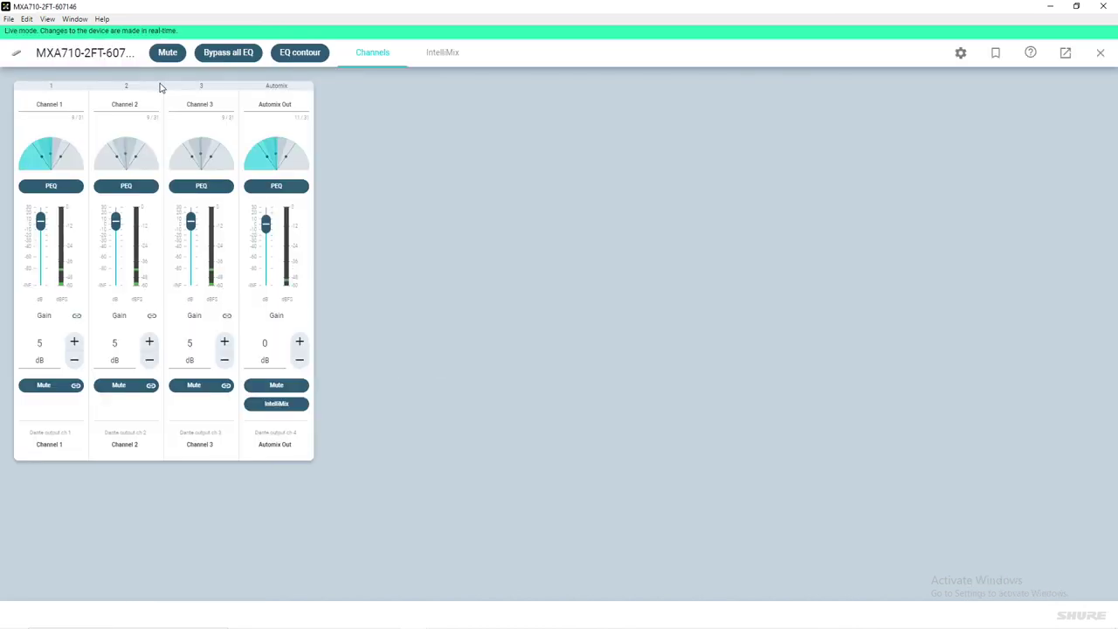
mouse_move(191, 220)
mouse_down()
mouse_move(200, 272)
mouse_move(194, 221)
mouse_up()
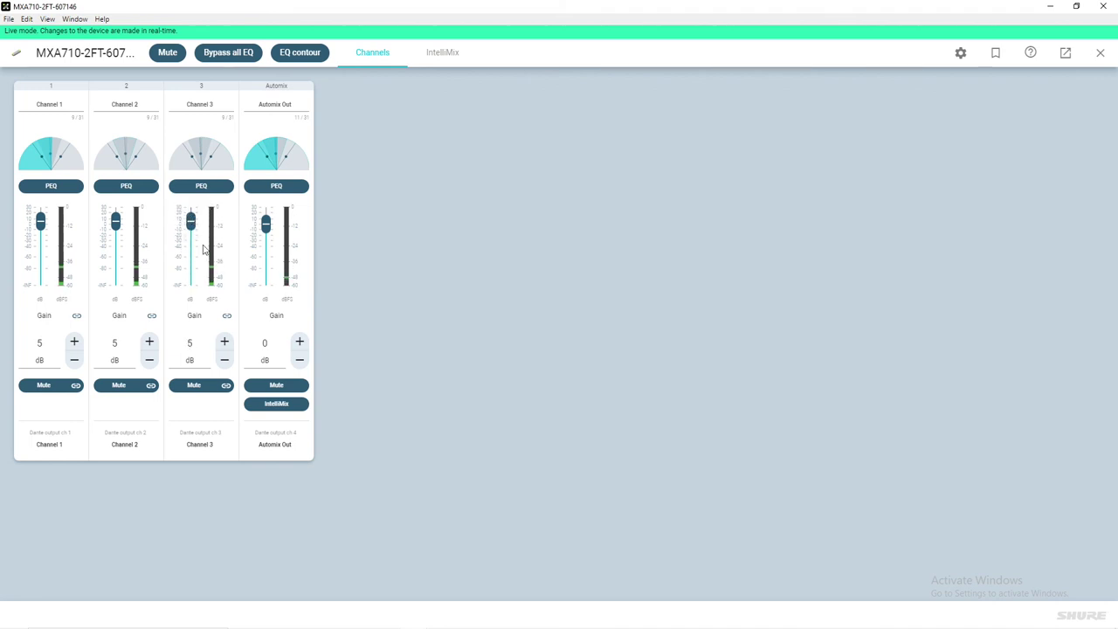
click(282, 406)
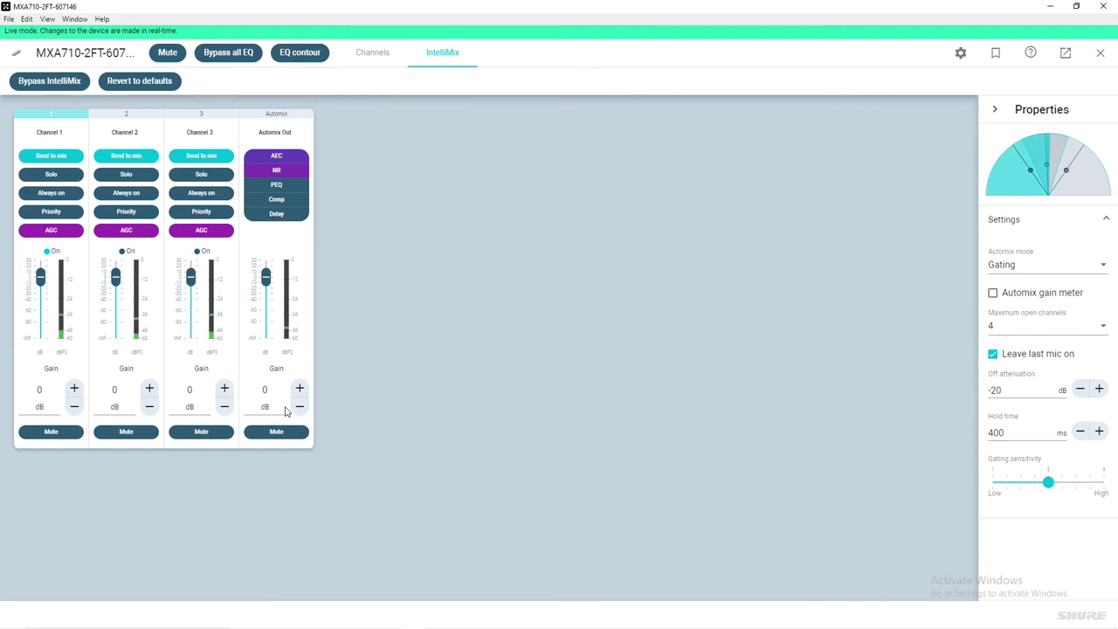